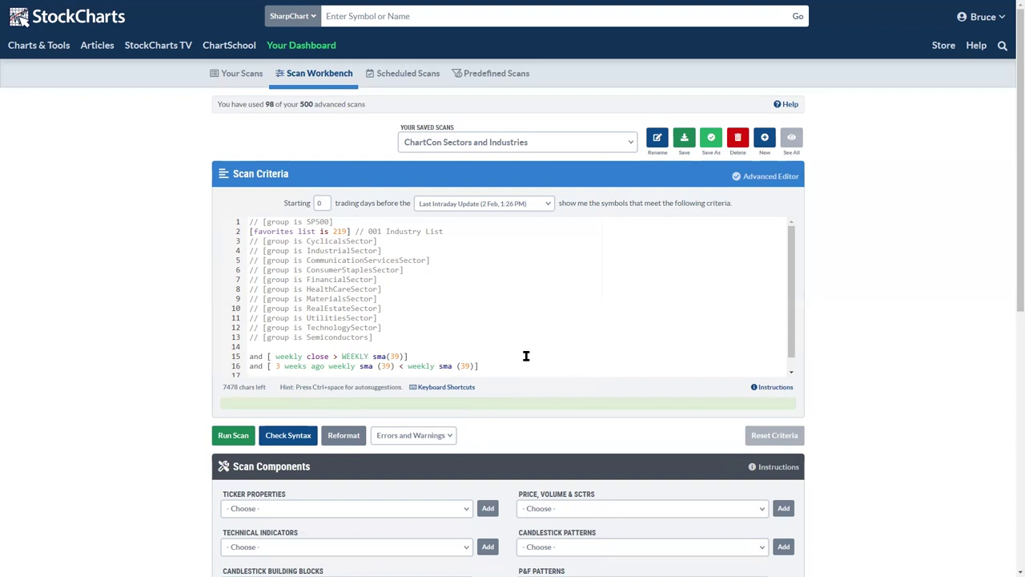
Uncomment the [group is CyclicalsSector] line in the ChartCon Sectors and Industries scan criteria
scroll(547, 324, down, 1)
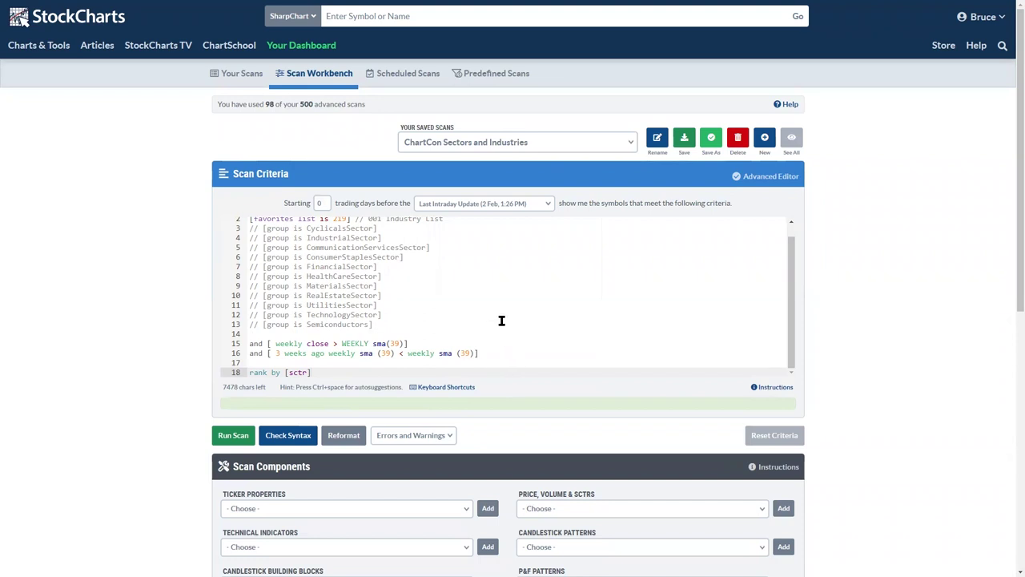
scroll(504, 318, up, 1)
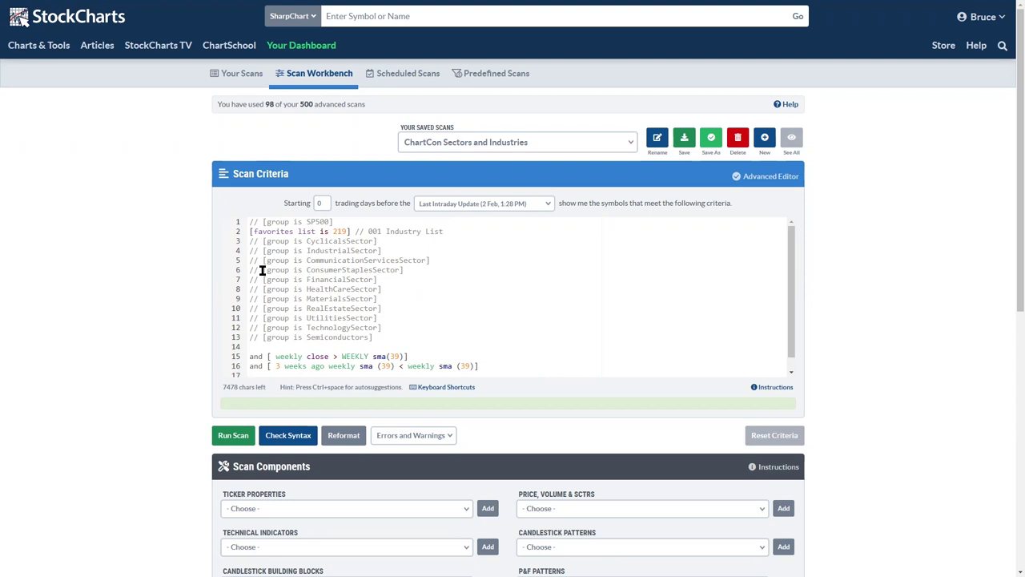
click(259, 239)
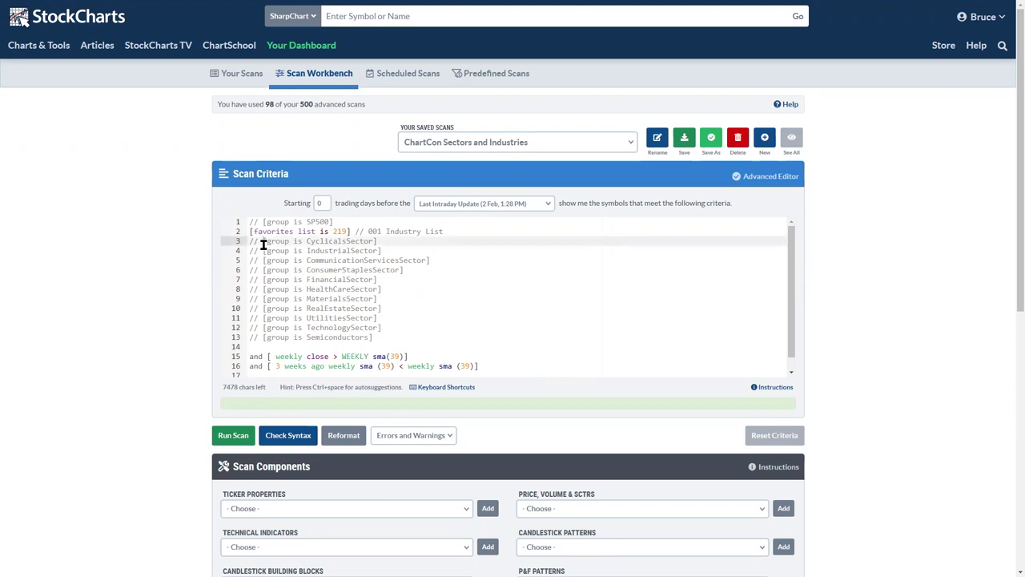
key(BackSpace)
key(BackSpace)
key(BackSpace)
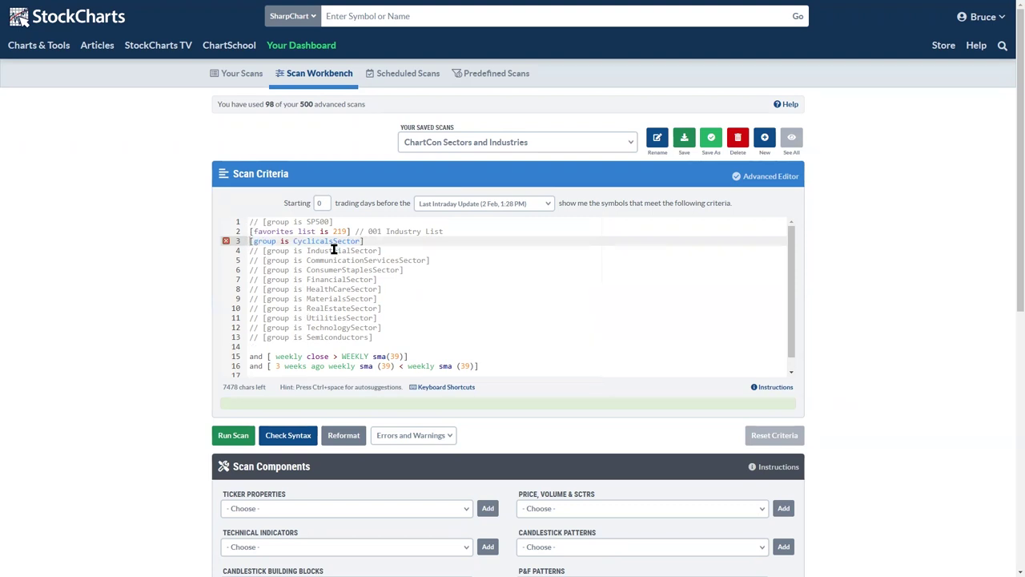
Comment out the [favorites list is 219] line of the scan criteria with //
key(Up)
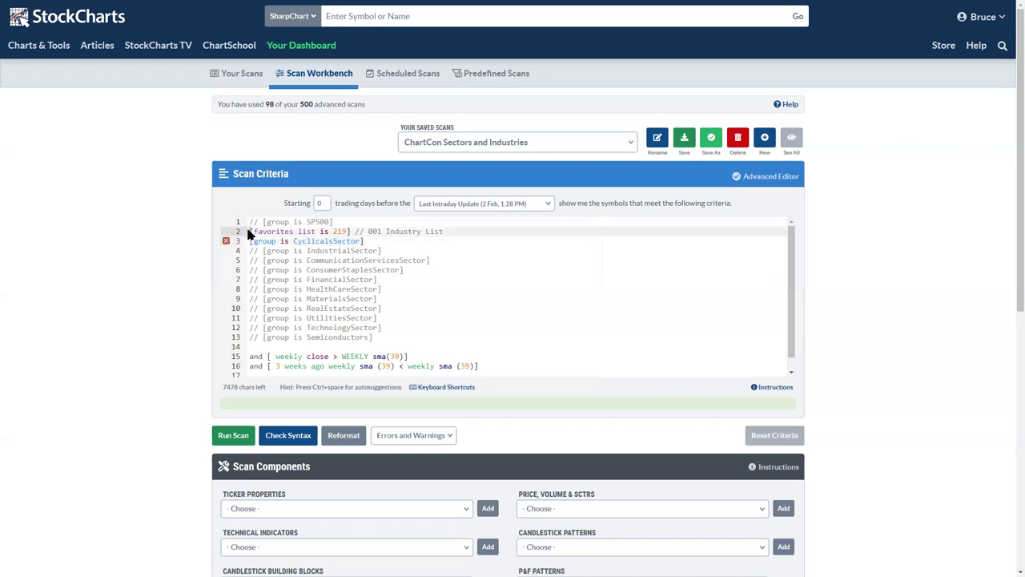
text(//)
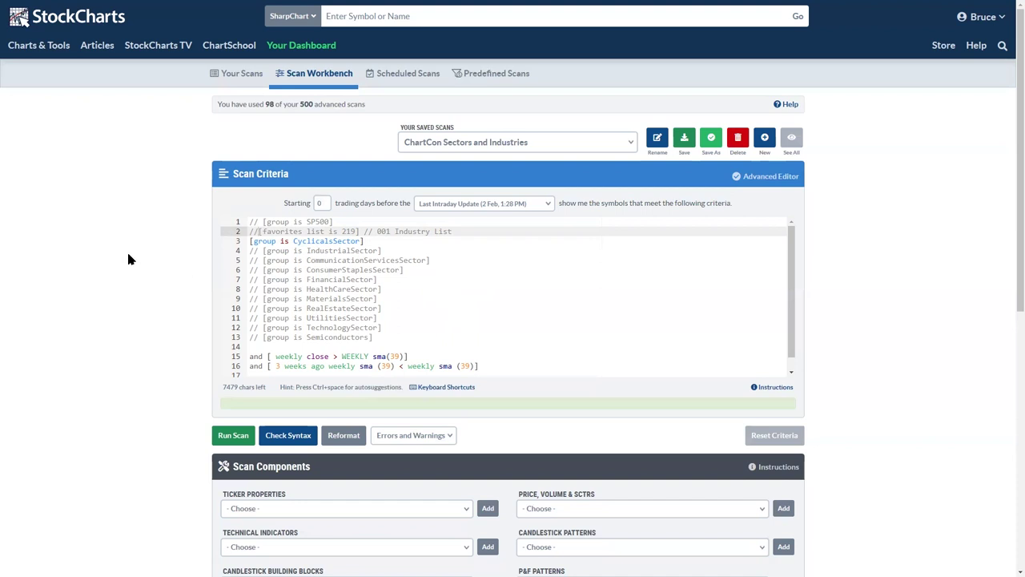
text(rank by [sctr])
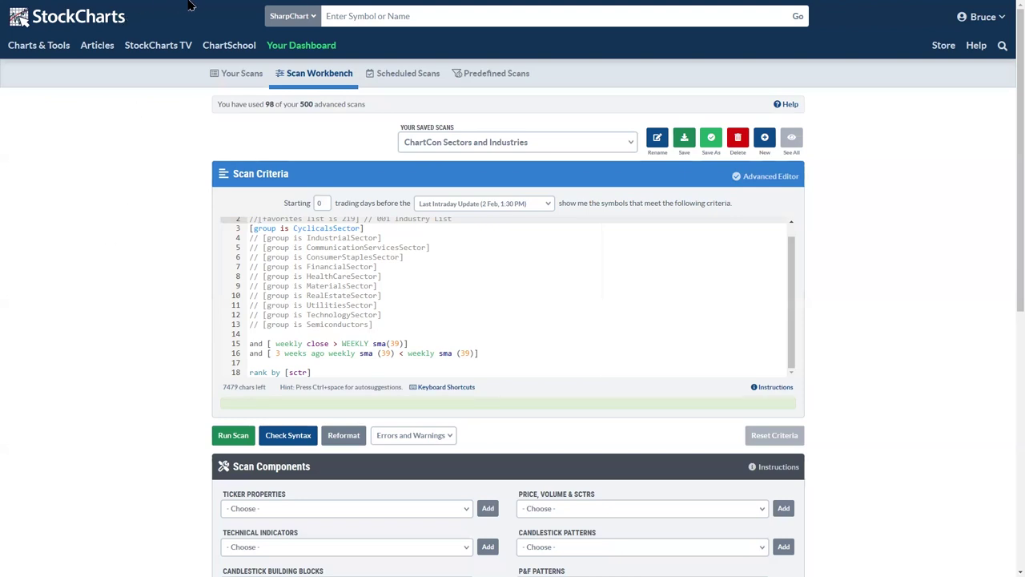
Open the existing ChartCon Sectors and Industries scan results and examine the full list of industry indexes ranked by SCTR
mouse_move(192, 3)
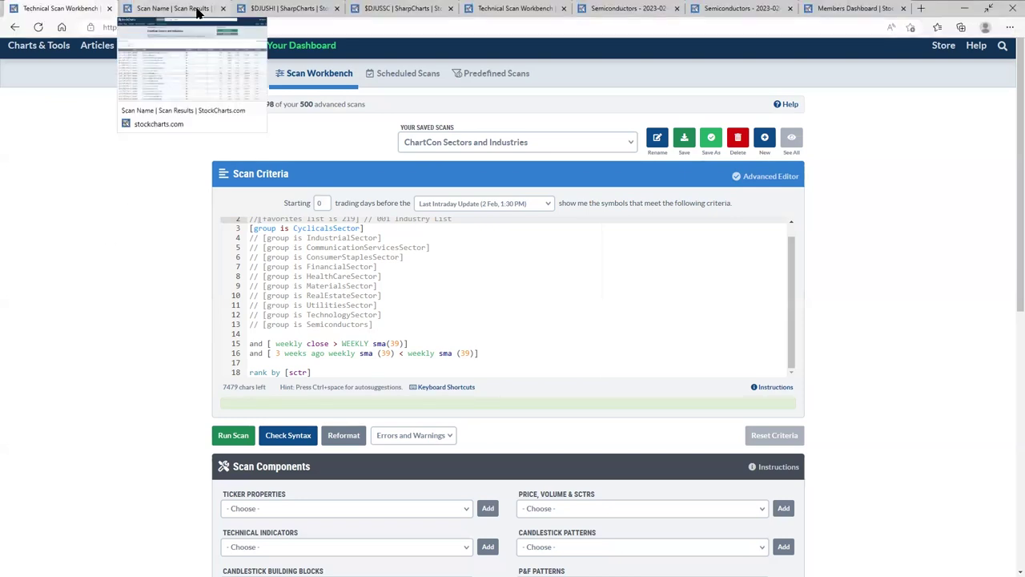
click(196, 12)
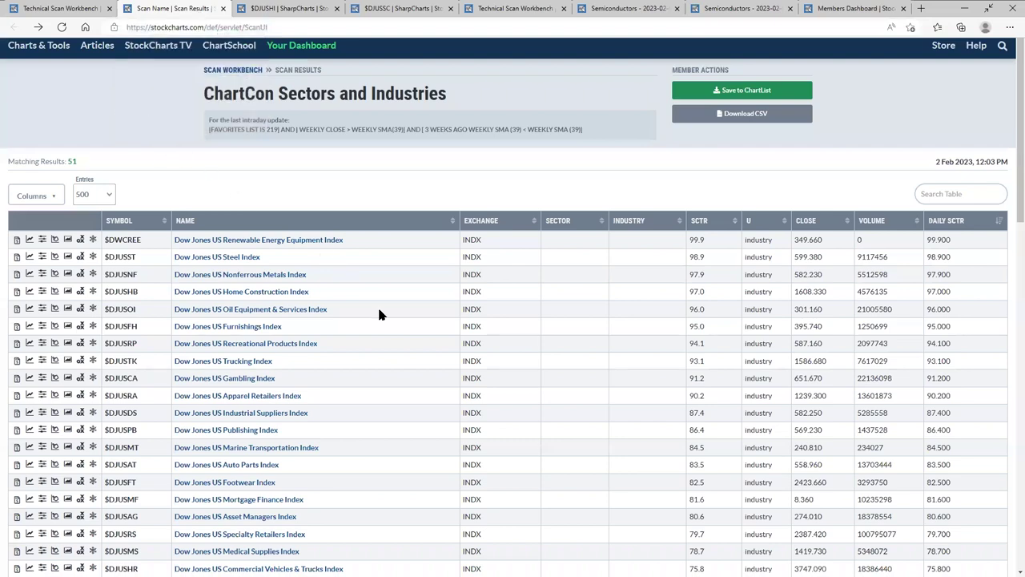
scroll(368, 341, down, 1)
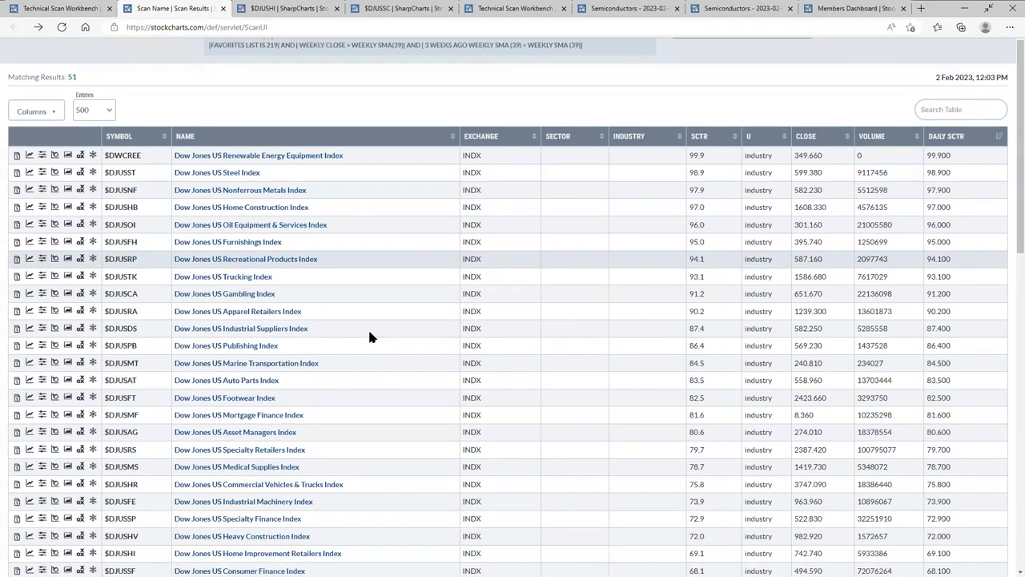
scroll(370, 336, down, 3)
scroll(371, 344, down, 2)
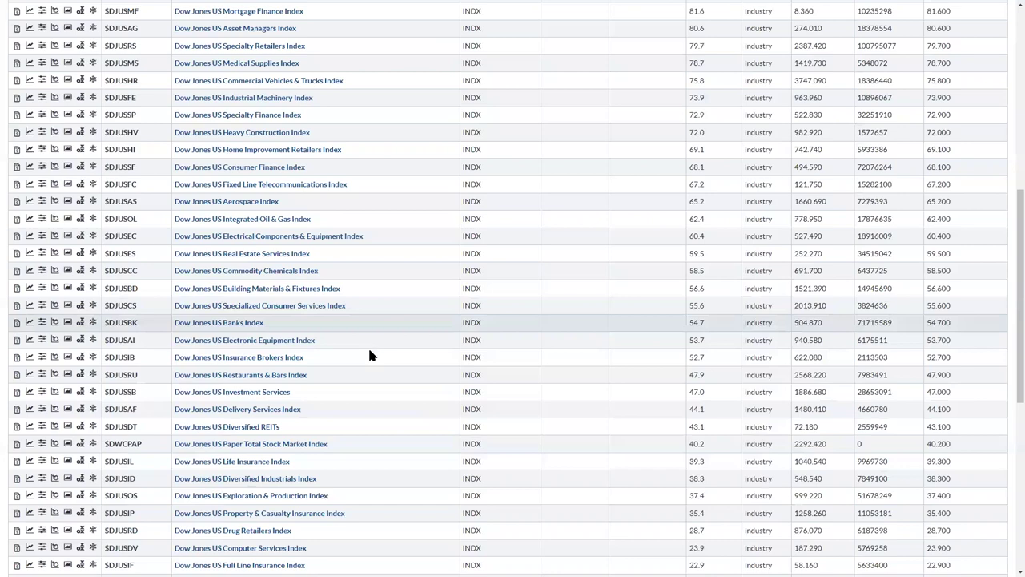
scroll(370, 350, down, 2)
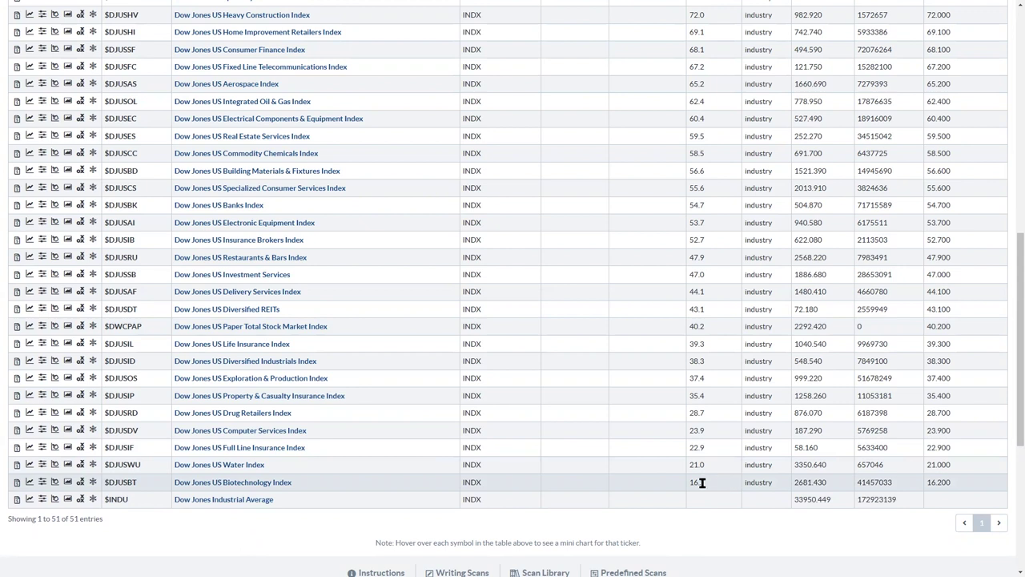
drag(639, 417, 619, 395)
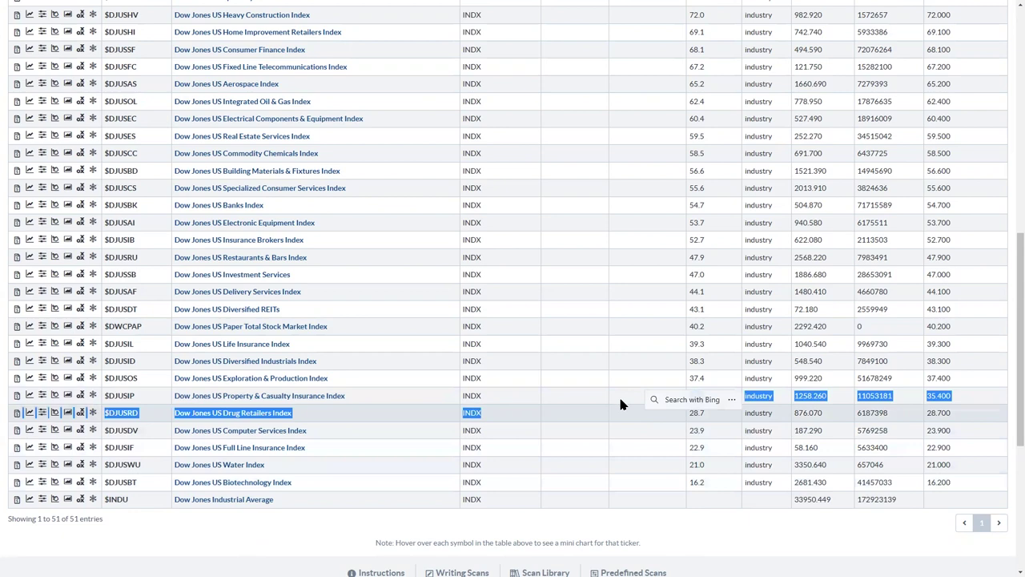
scroll(328, 300, up, 1)
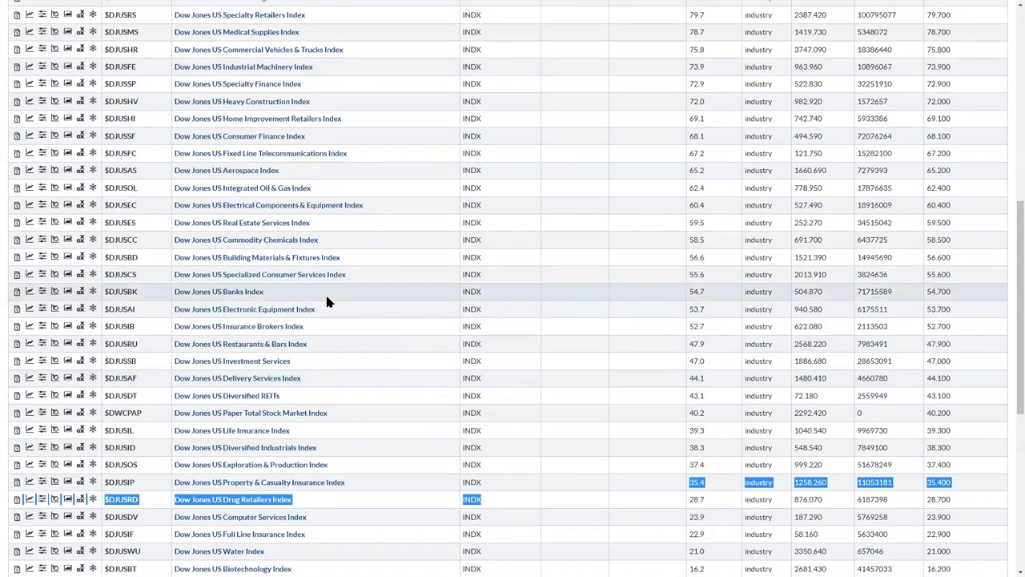
scroll(272, 200, up, 2)
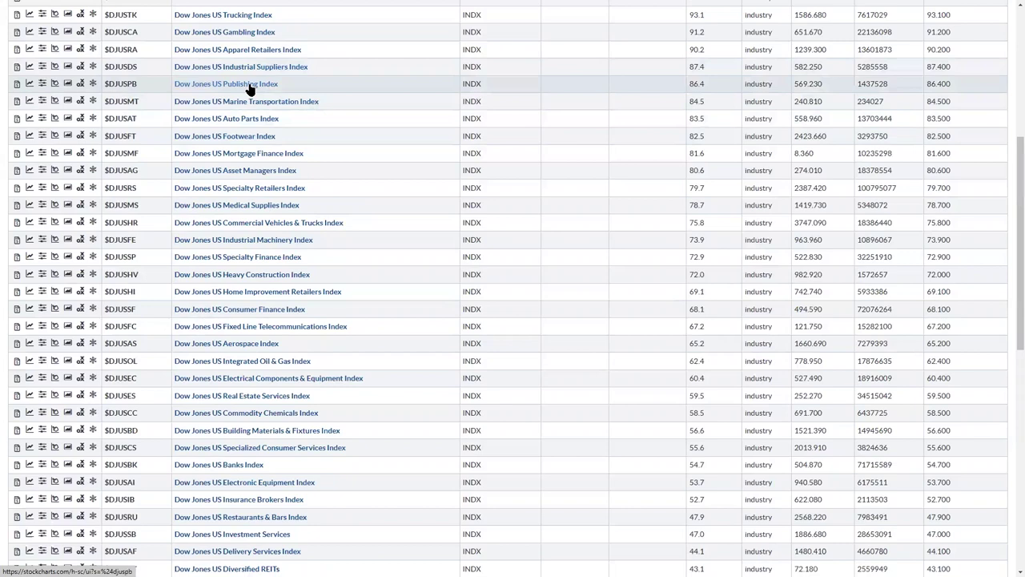
scroll(272, 128, up, 4)
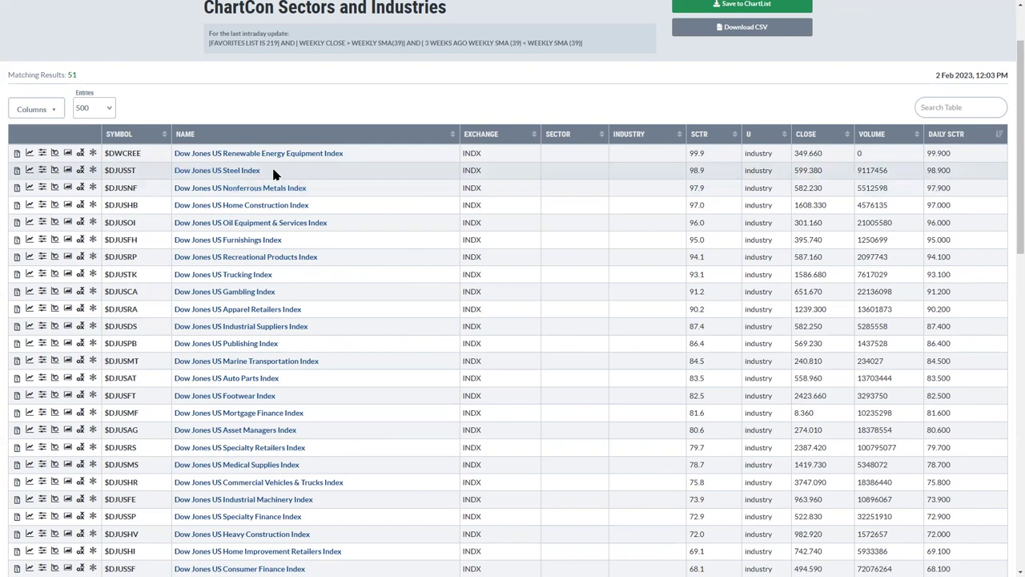
scroll(279, 175, up, 1)
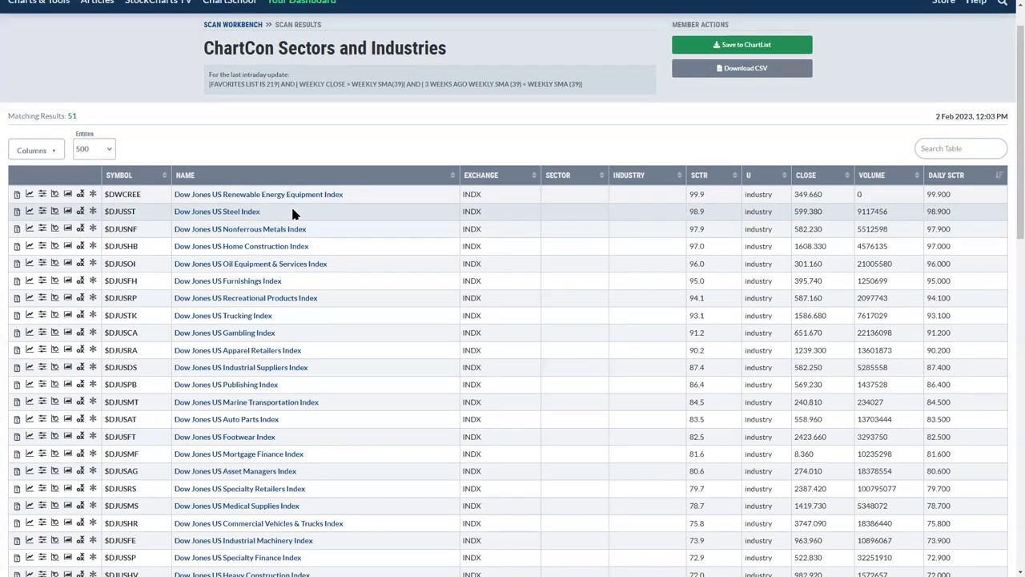
scroll(417, 231, up, 1)
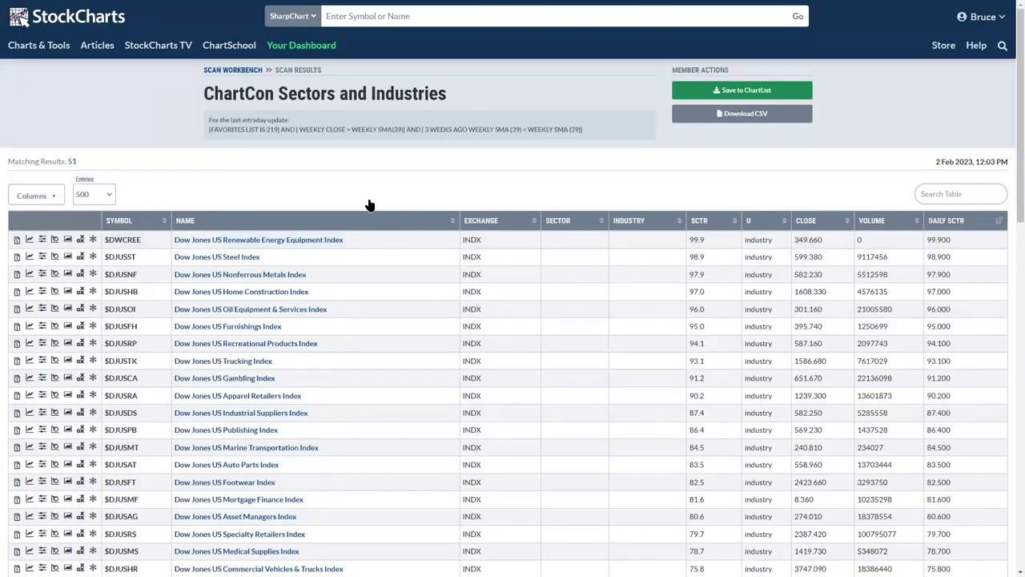
View the weekly SharpCharts of the $DJUSHI home improvement retailers and $DJUSSC semiconductors indexes
mouse_move(308, 3)
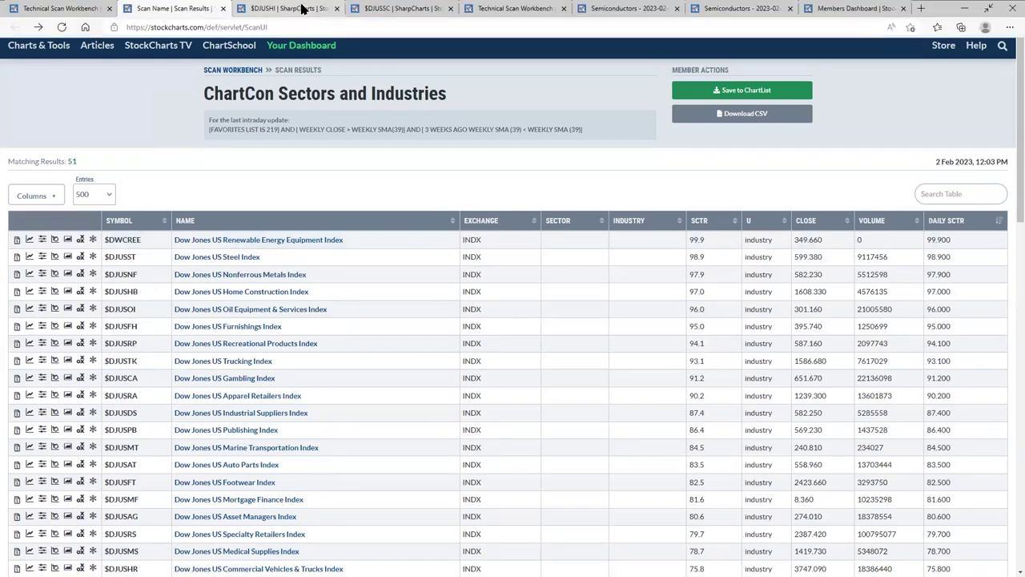
click(298, 9)
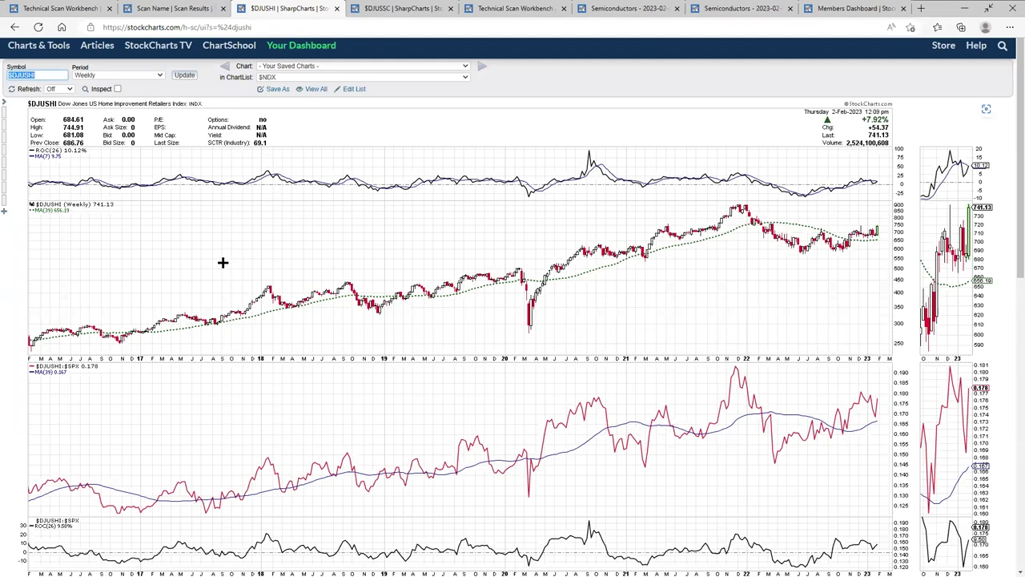
key(F11)
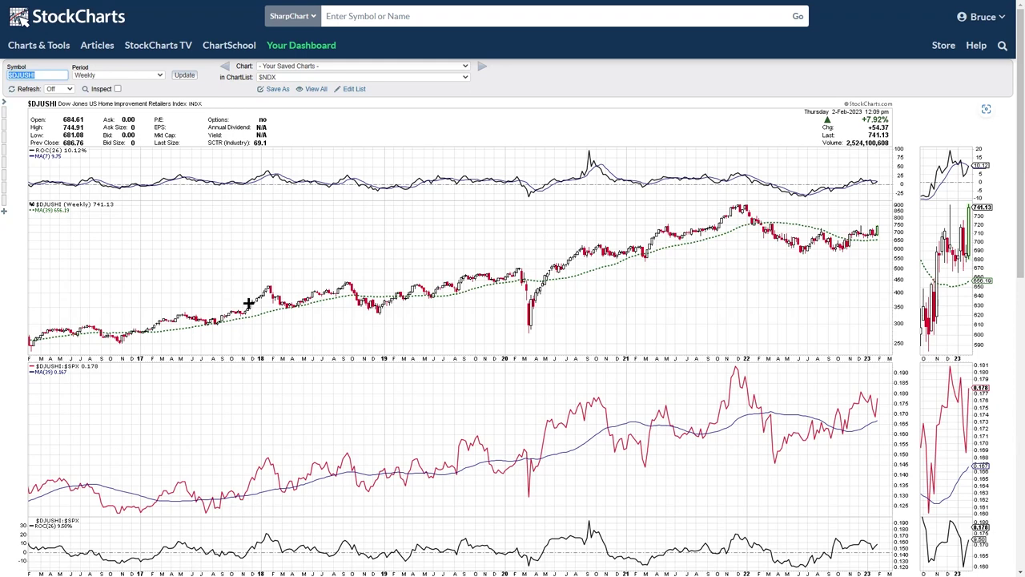
mouse_move(334, 4)
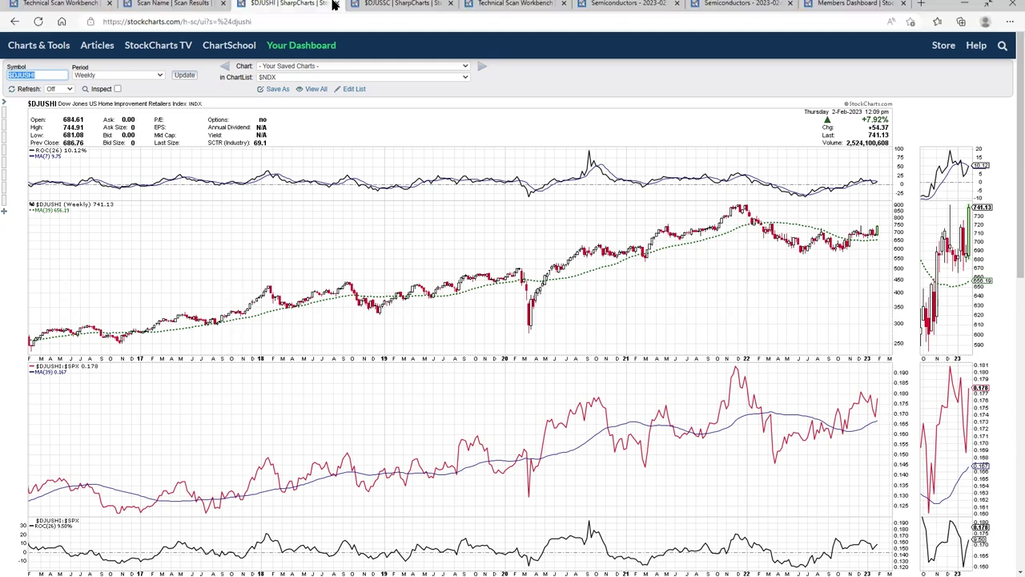
click(417, 11)
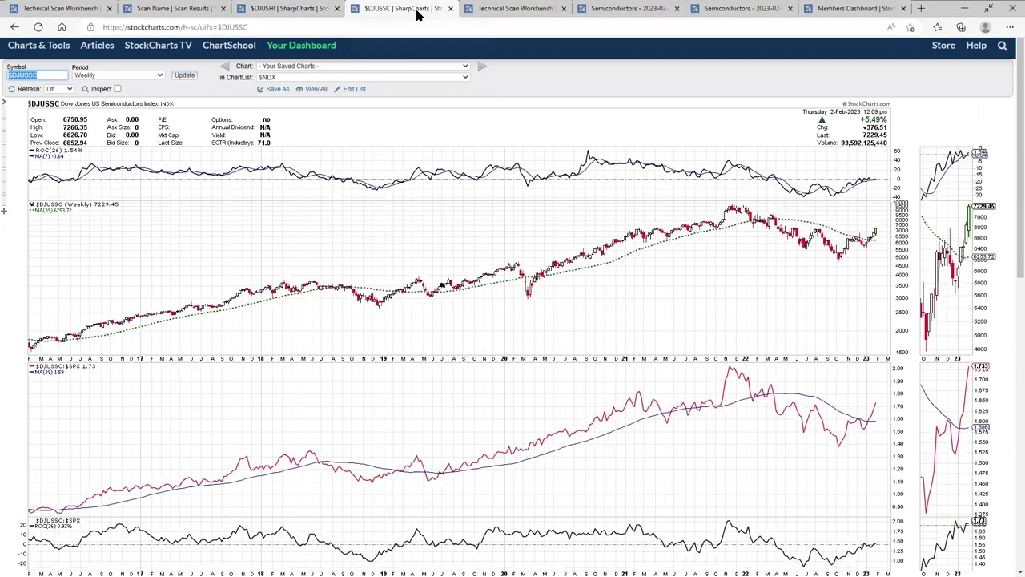
Go to the scan workbench page set to the Semiconductors group and look through the available US sectors and industries
click(527, 10)
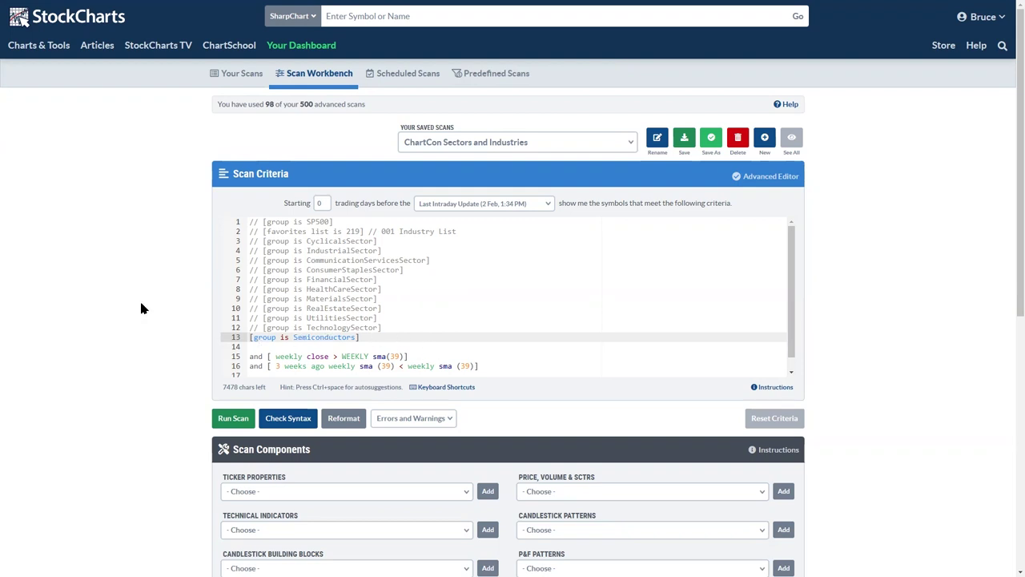
scroll(154, 307, down, 2)
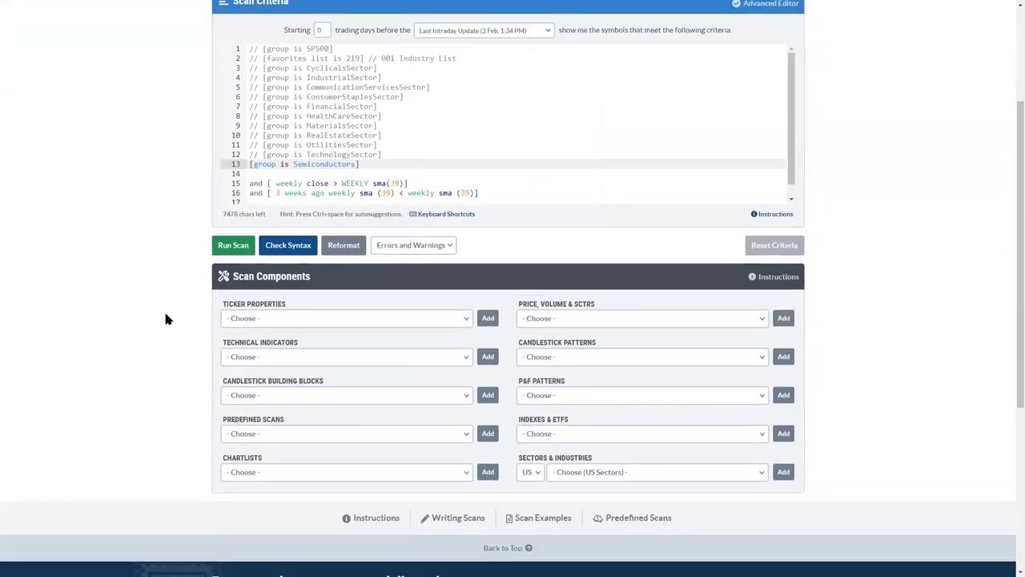
click(656, 470)
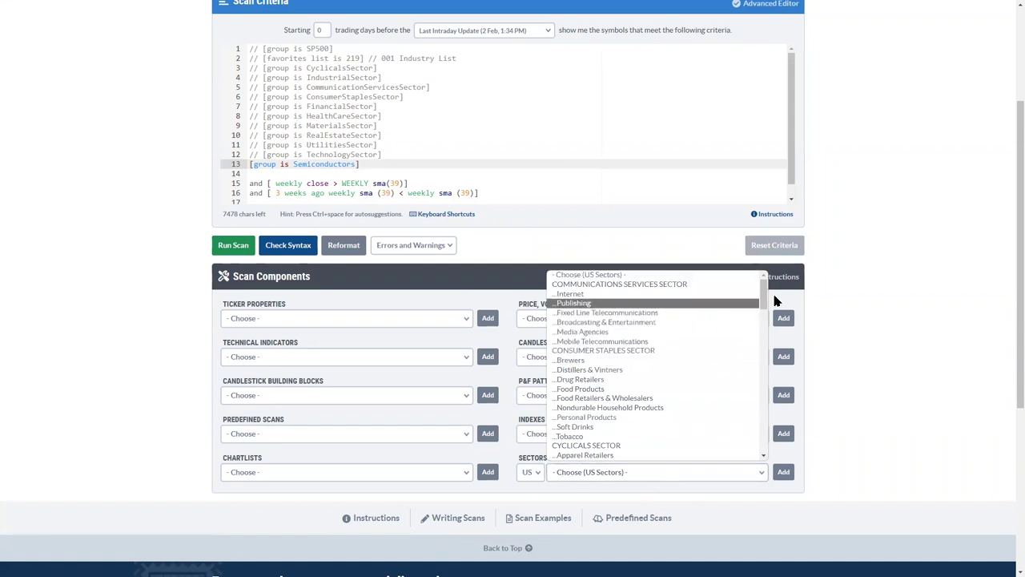
drag(763, 297, 762, 439)
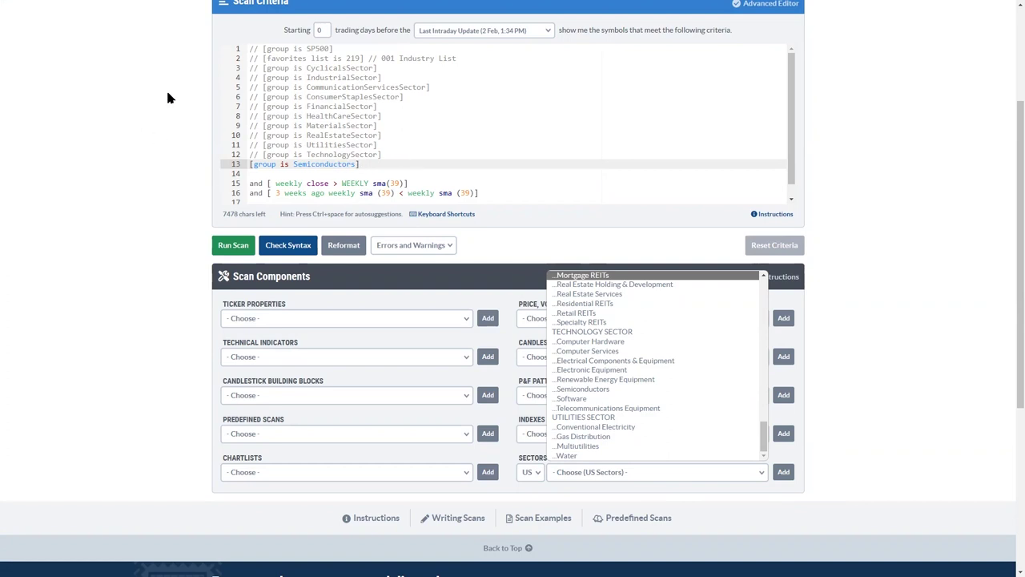
scroll(180, 88, up, 3)
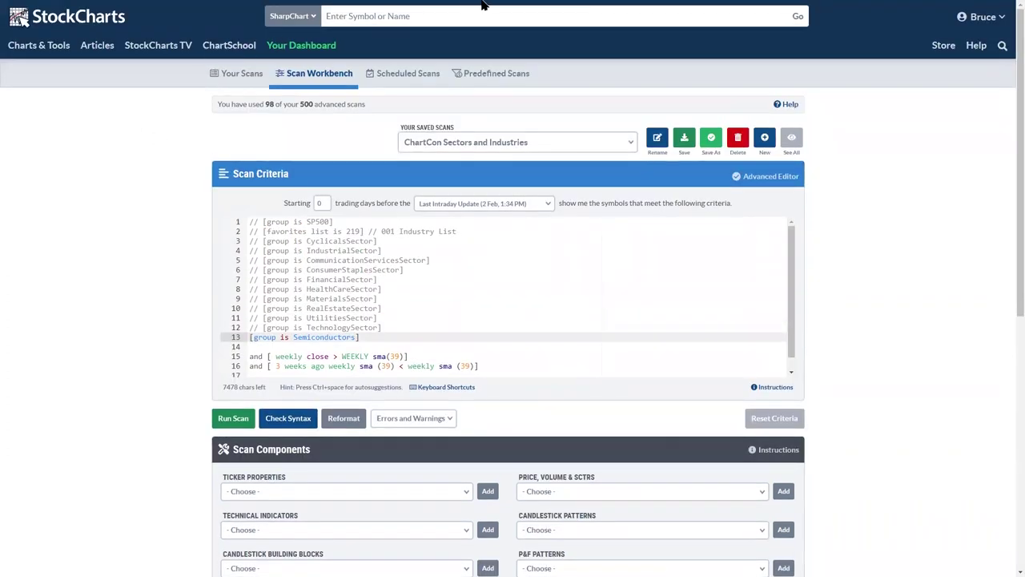
Open the summary table of the Semiconductors - 2023-02-02 2 ChartList and review its stocks down to the last entry
click(631, 10)
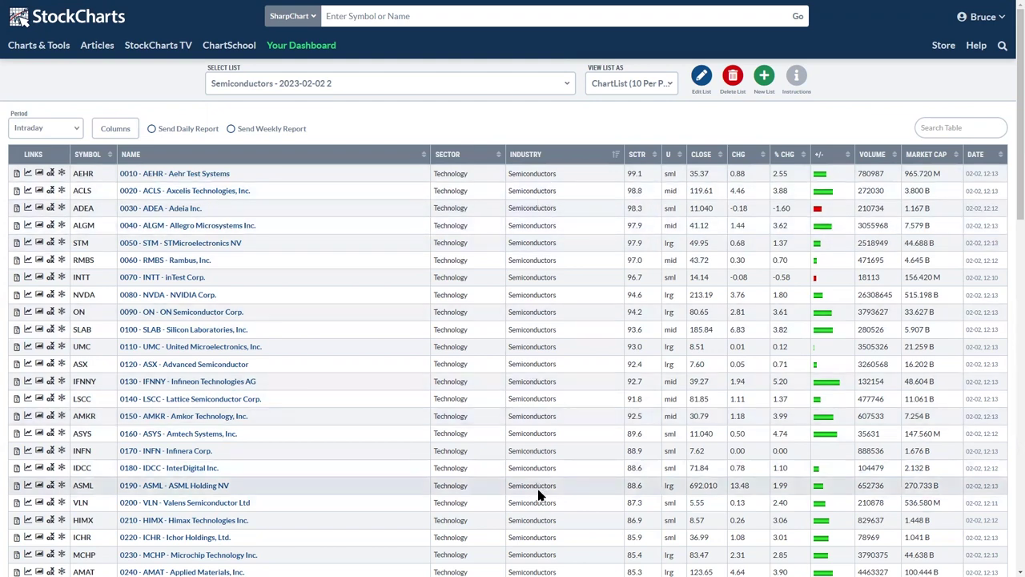
scroll(362, 356, down, 1)
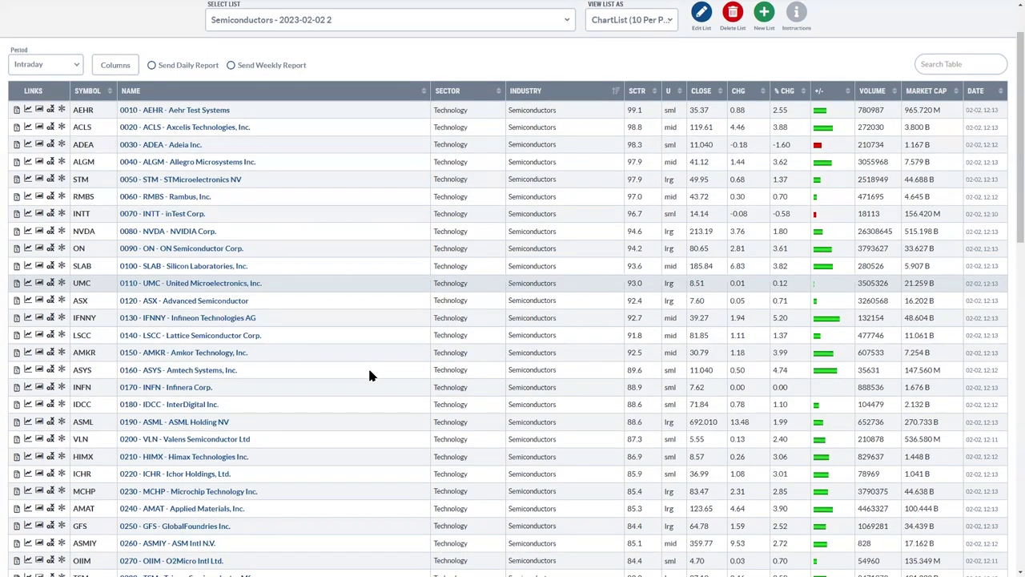
scroll(368, 373, down, 7)
scroll(297, 464, down, 1)
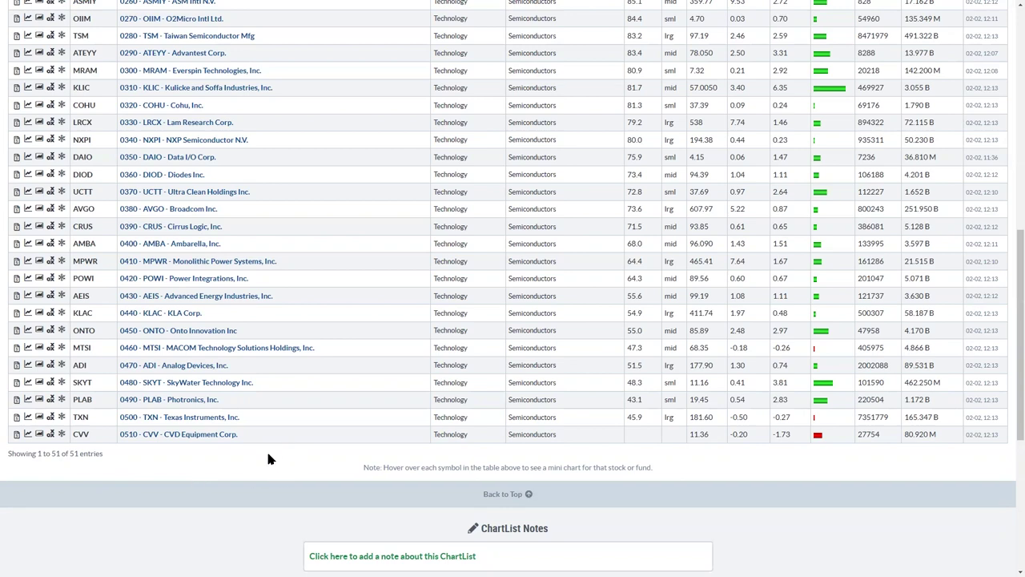
scroll(268, 458, up, 8)
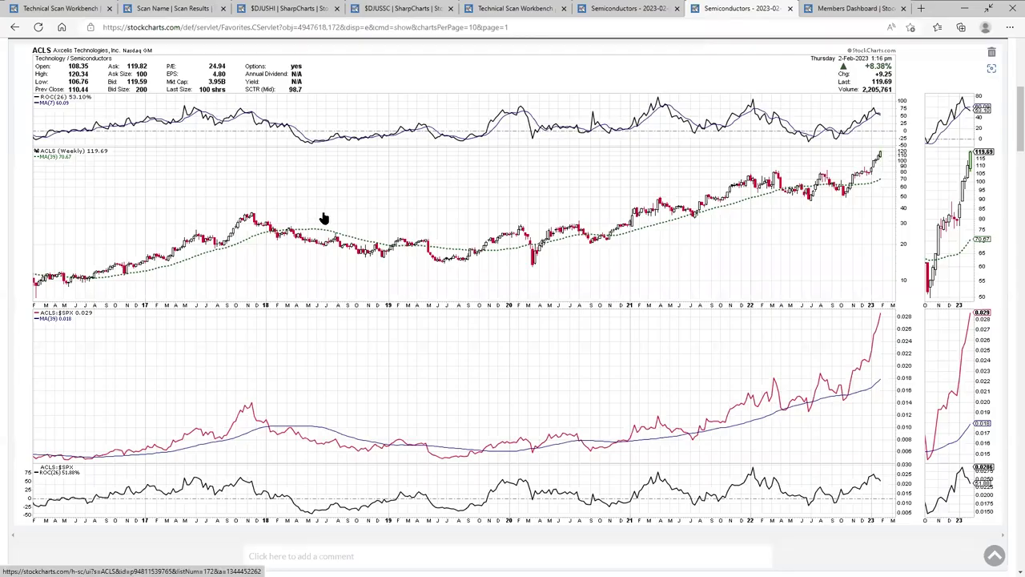
Return to the AEHR chart in the ten-per-page Semiconductors ChartList and check which chart pages are available
scroll(341, 240, up, 3)
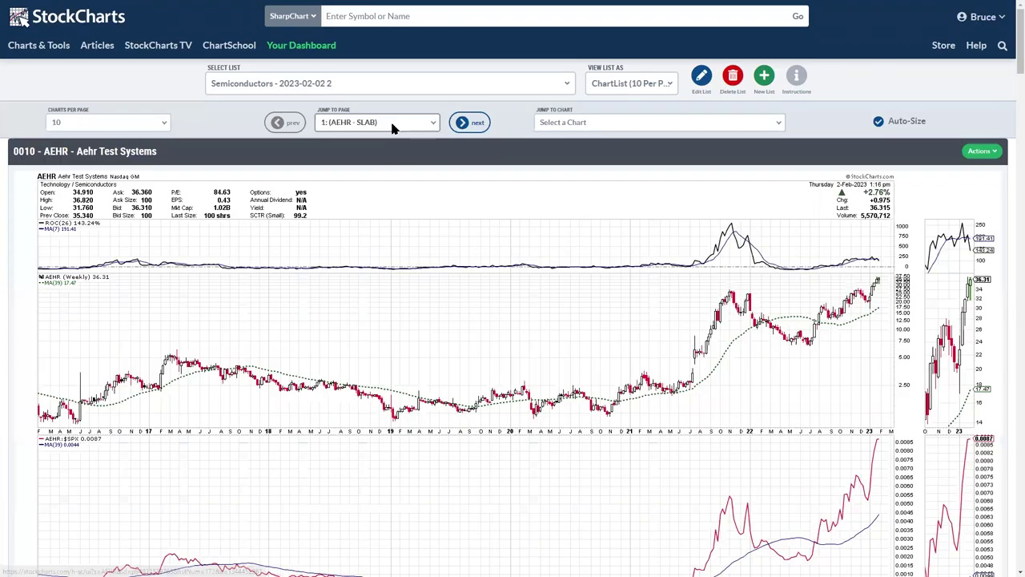
click(393, 125)
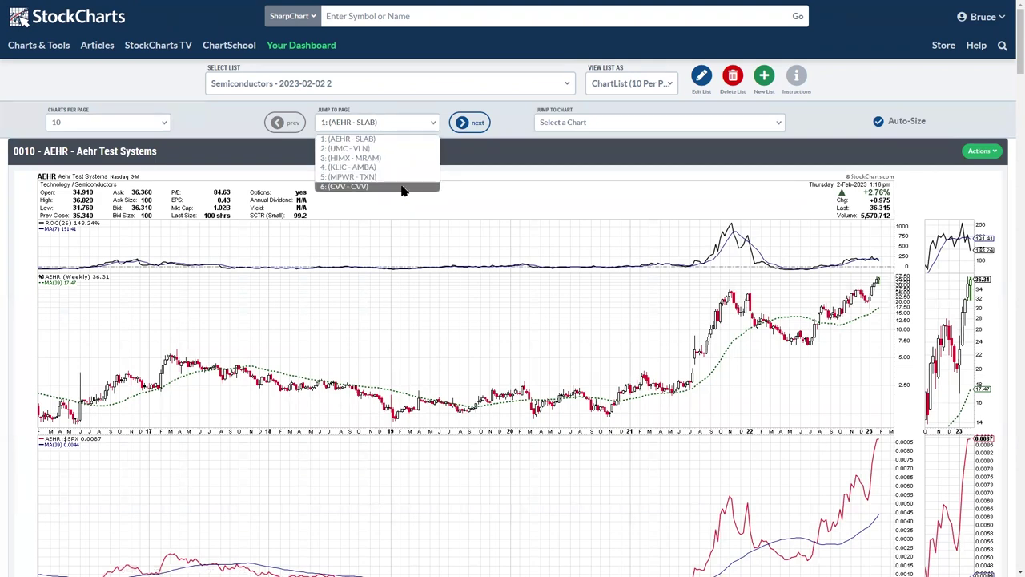
click(515, 123)
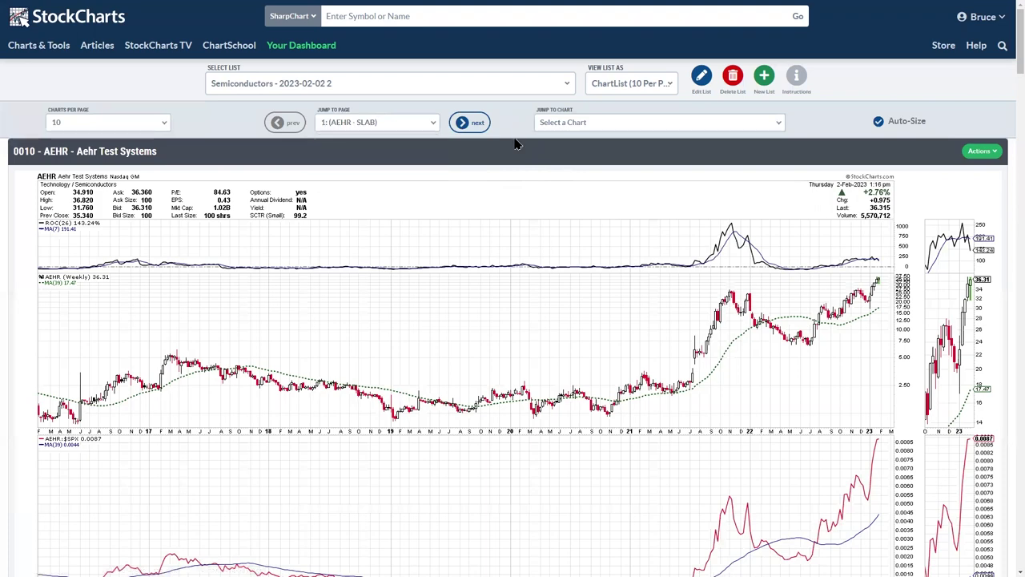
Examine the weekly charts of AEHR and ACLS, including their 39-week averages and strength relative to $SPX
scroll(506, 248, down, 1)
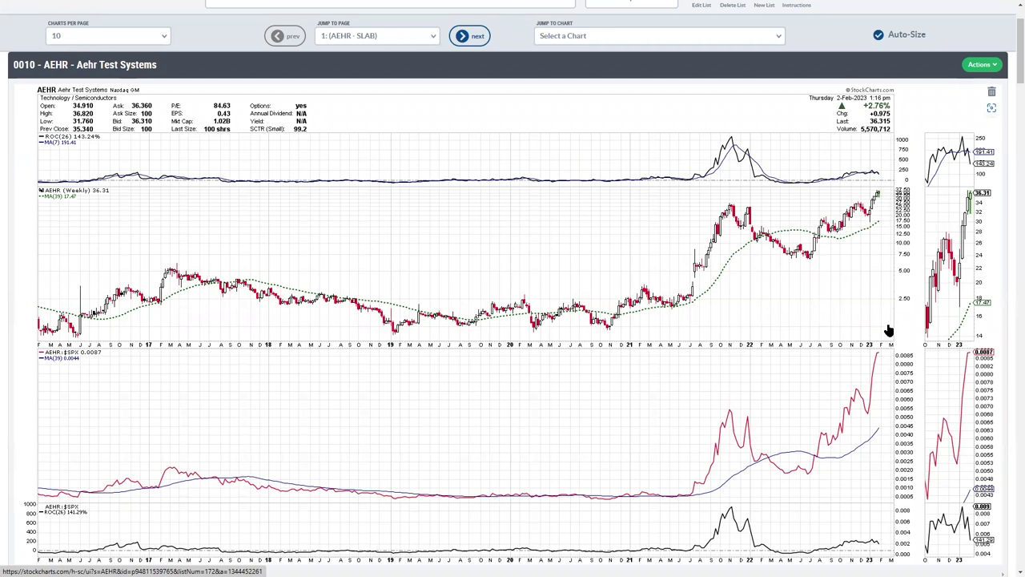
scroll(754, 332, down, 1)
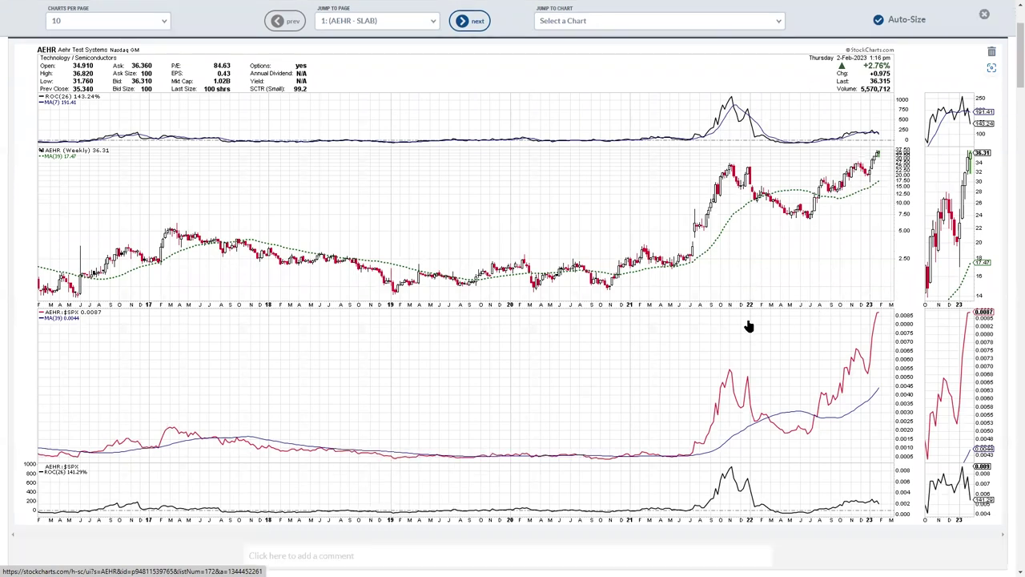
scroll(753, 335, down, 6)
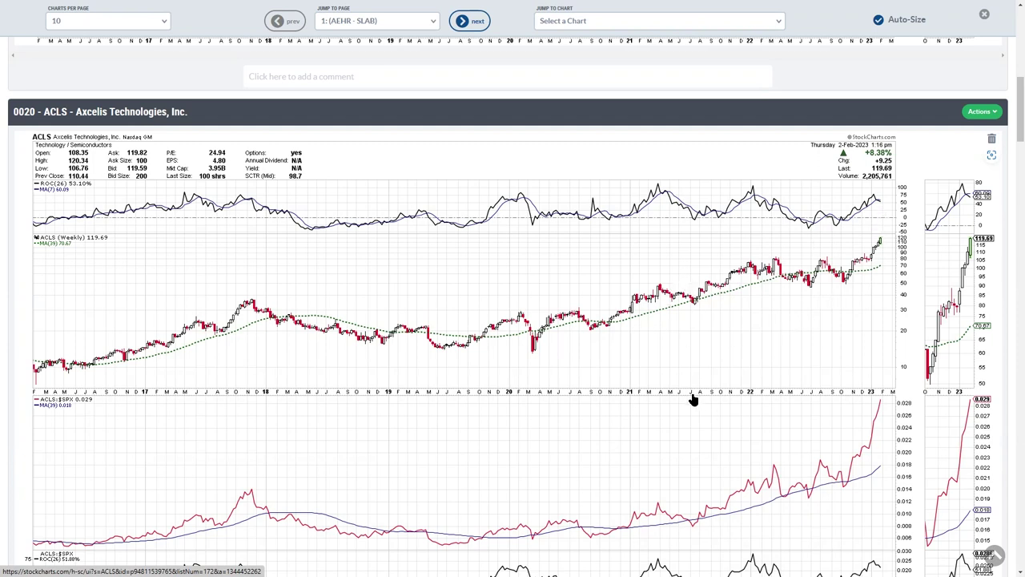
scroll(716, 403, down, 1)
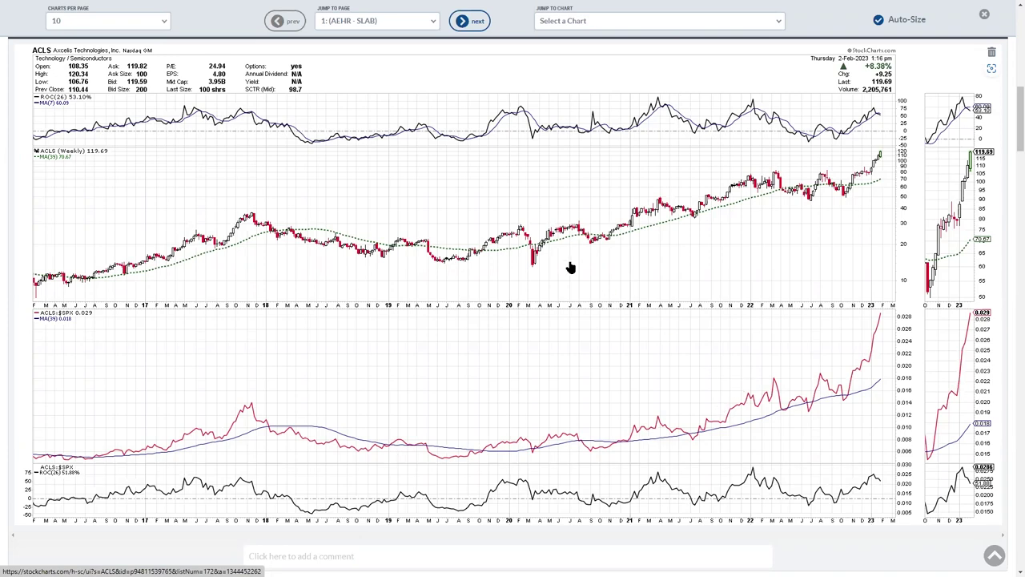
Continue down the first page of the ChartList to examine the weekly charts of ADEA and ALGM
scroll(554, 276, down, 2)
scroll(535, 303, down, 3)
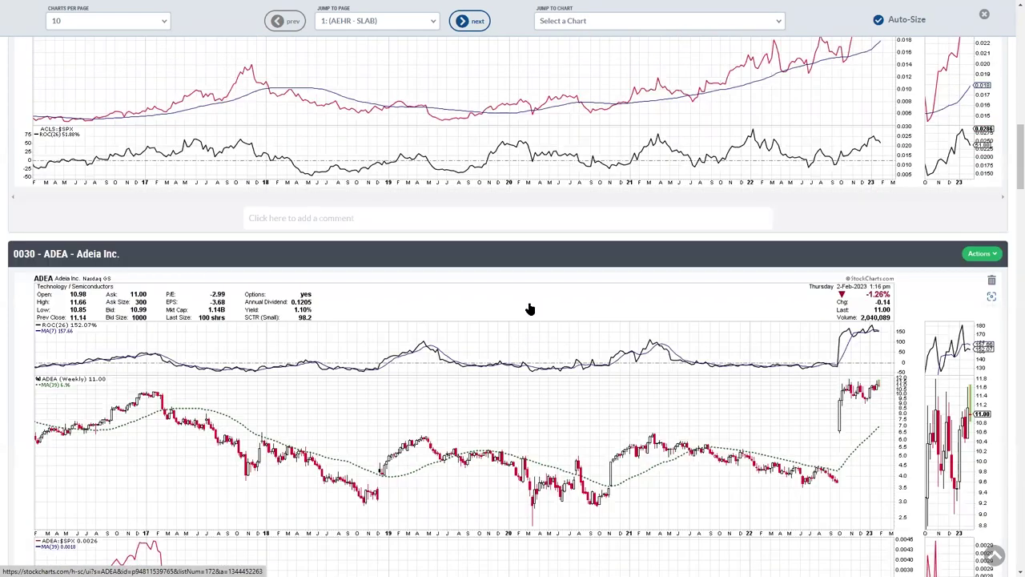
scroll(529, 309, down, 3)
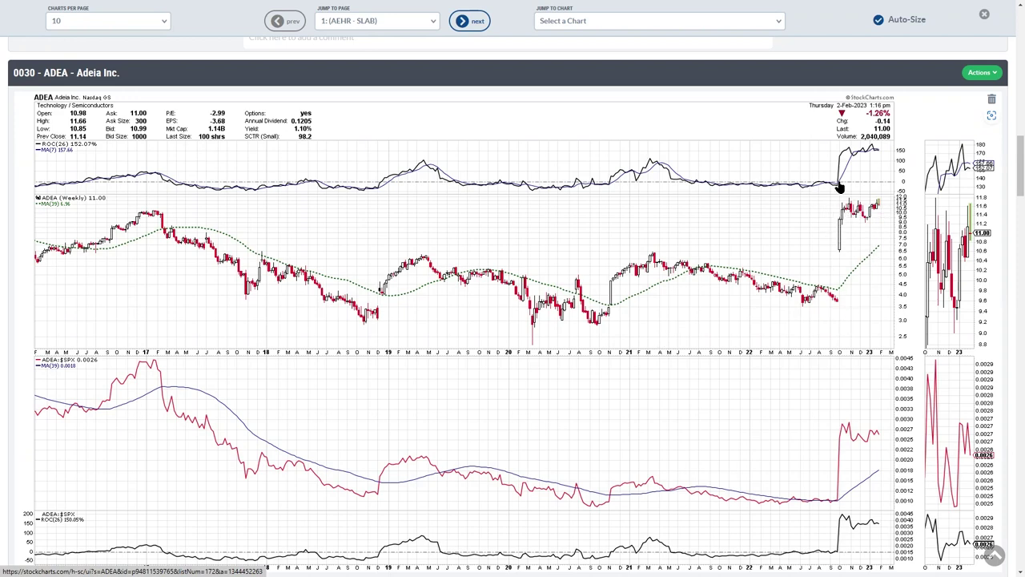
scroll(694, 244, down, 5)
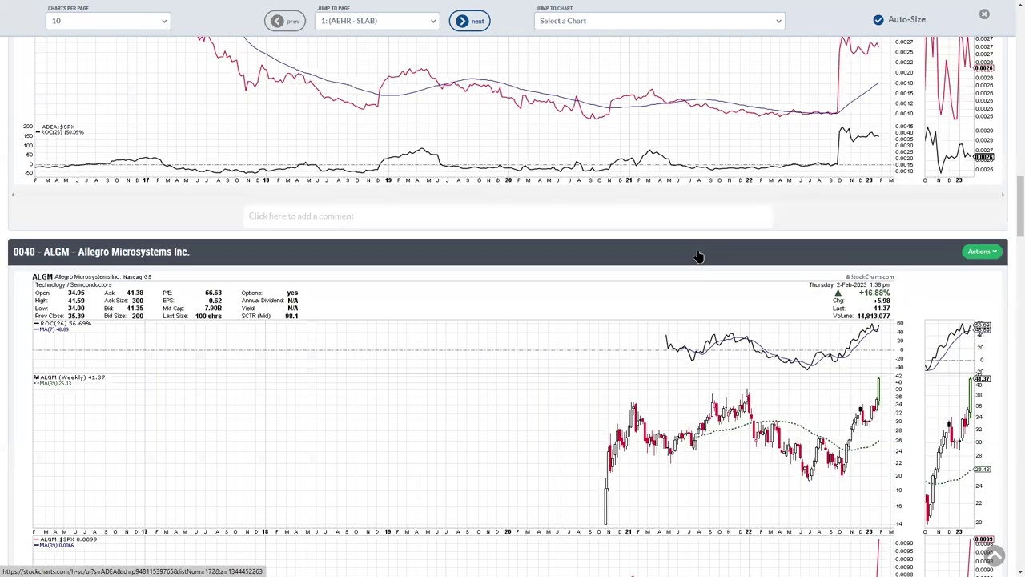
scroll(697, 254, down, 3)
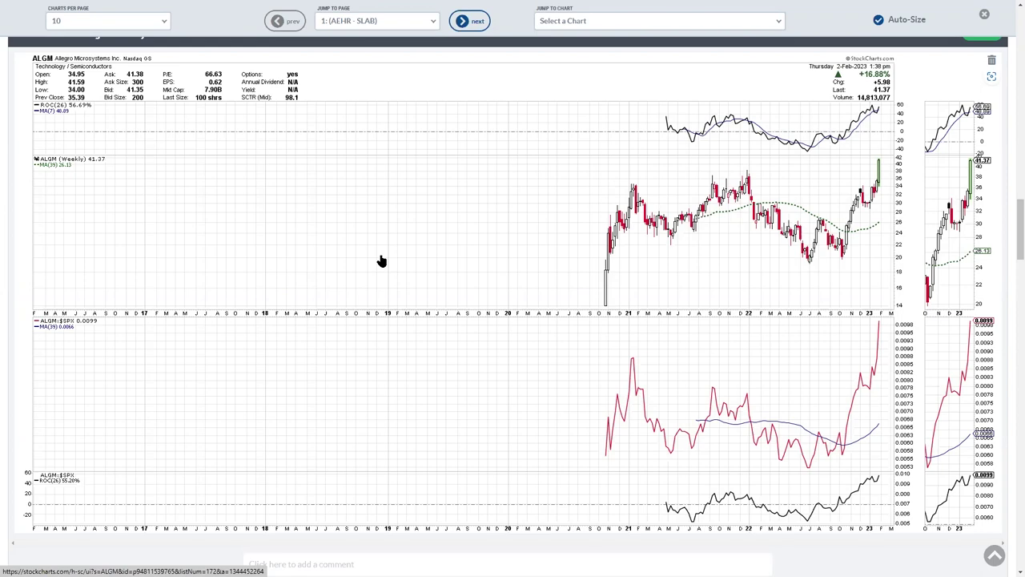
scroll(383, 252, up, 1)
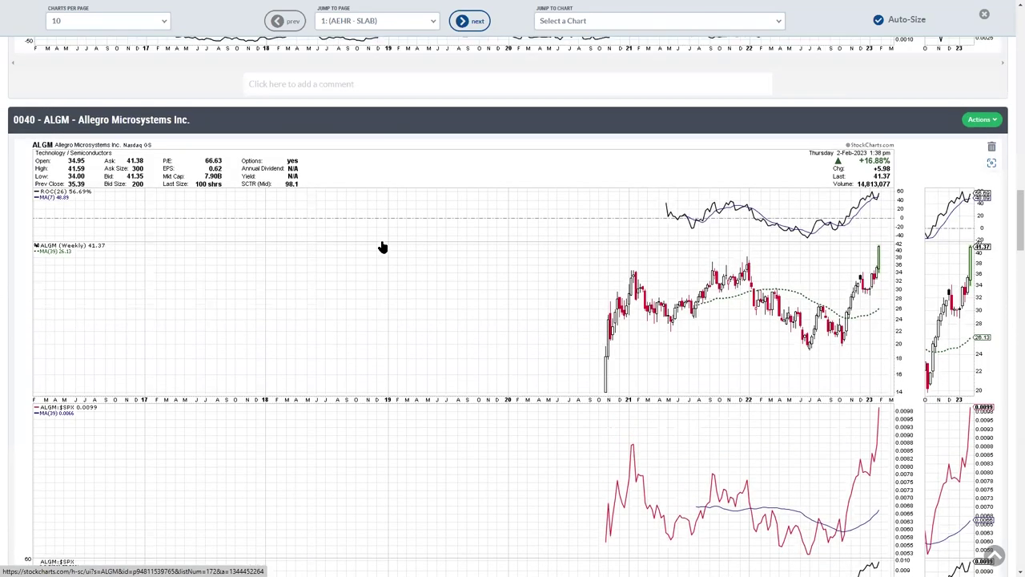
Go to chart page 4 (KLIC - AMBA) of the list and examine the KLIC and COHU weekly charts
click(395, 19)
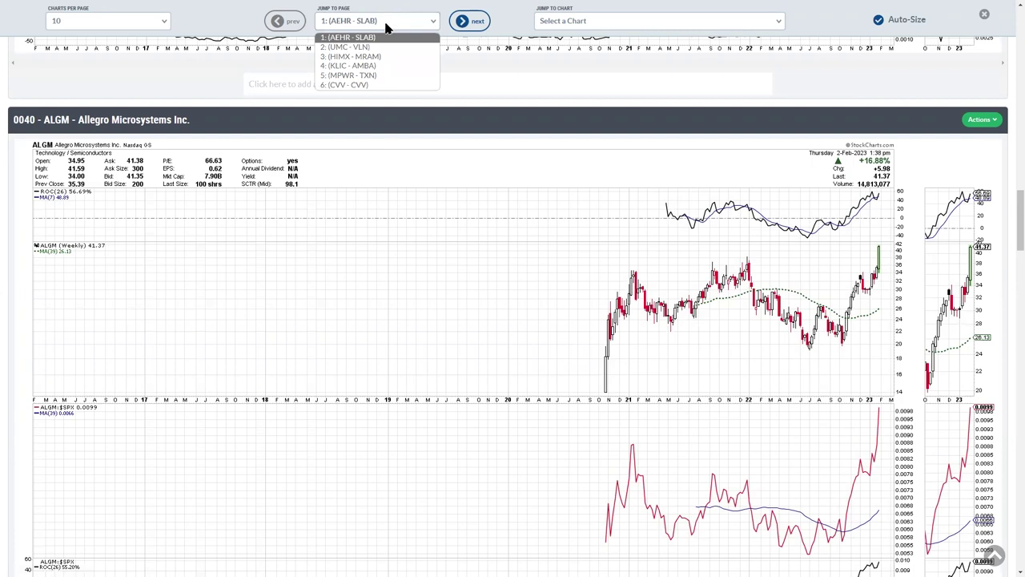
click(373, 67)
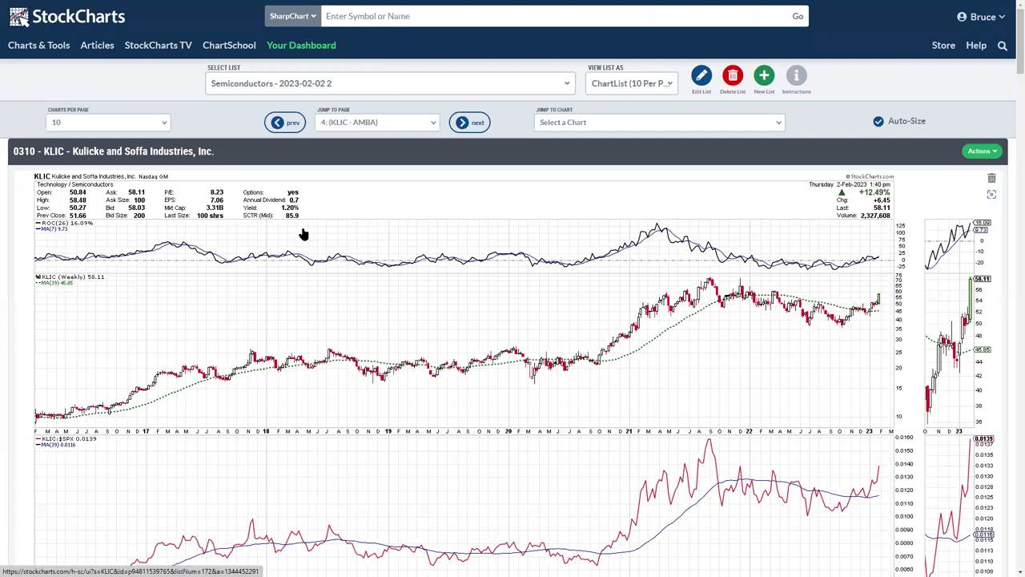
scroll(559, 357, down, 1)
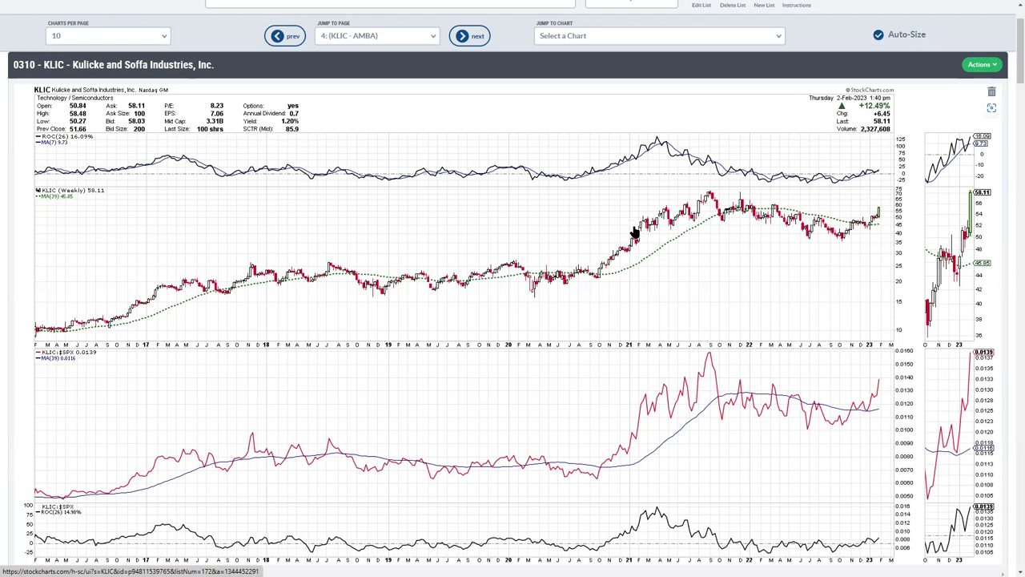
scroll(630, 228, down, 1)
scroll(710, 258, down, 6)
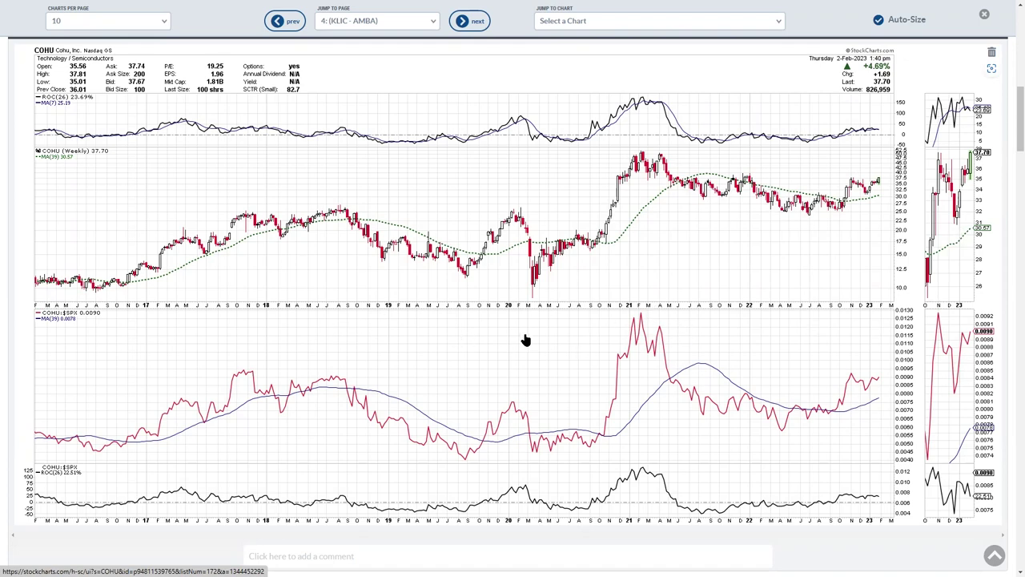
Examine the weekly price and relative strength charts of LRCX and NXPI further down the same page
scroll(526, 340, down, 2)
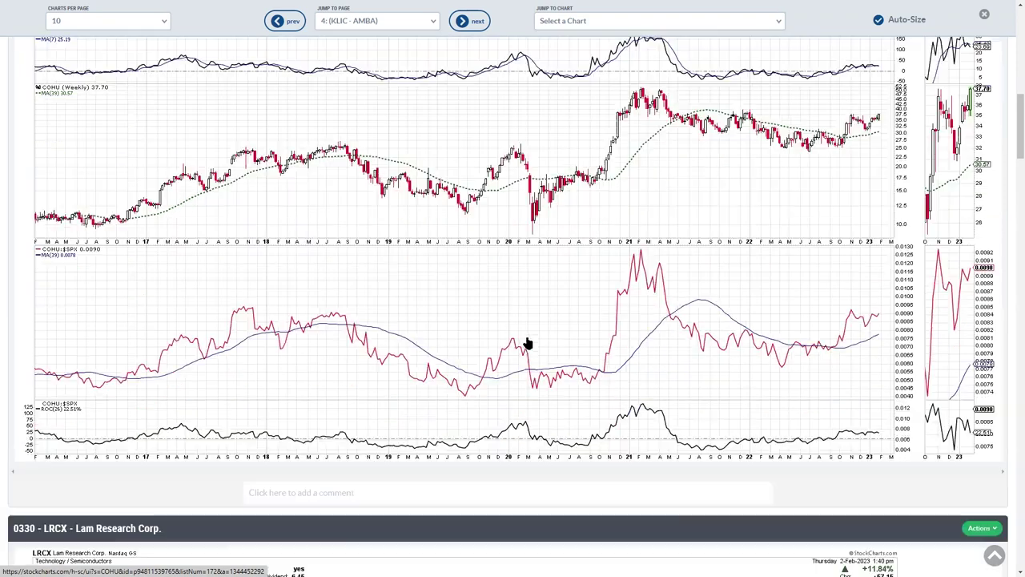
scroll(549, 372, down, 5)
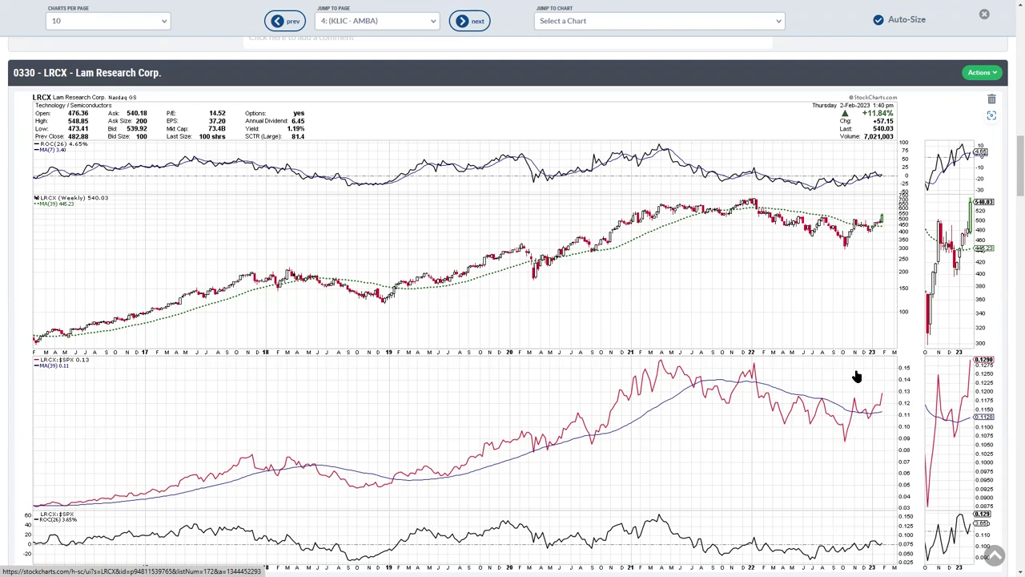
scroll(498, 368, down, 1)
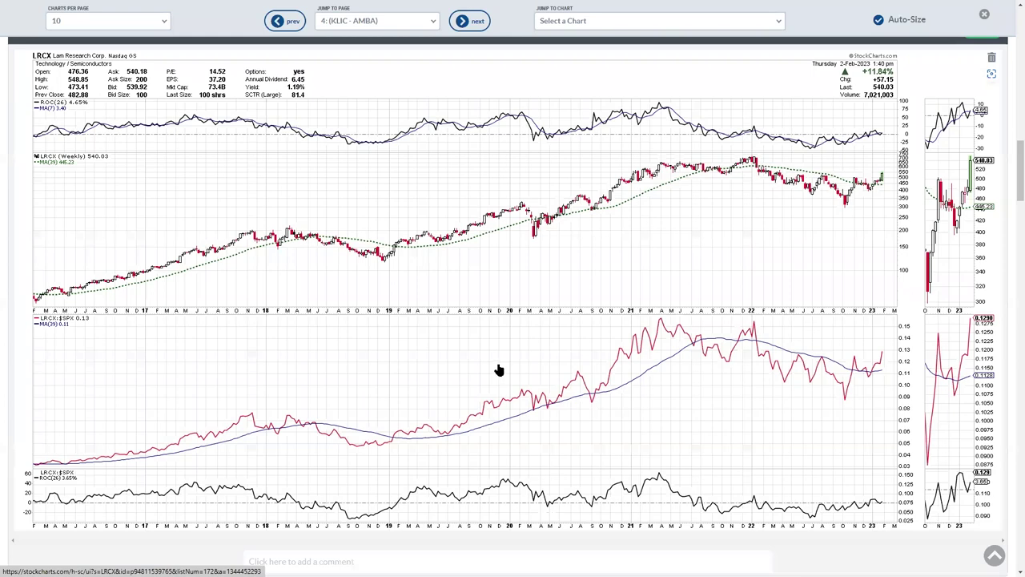
scroll(501, 377, down, 6)
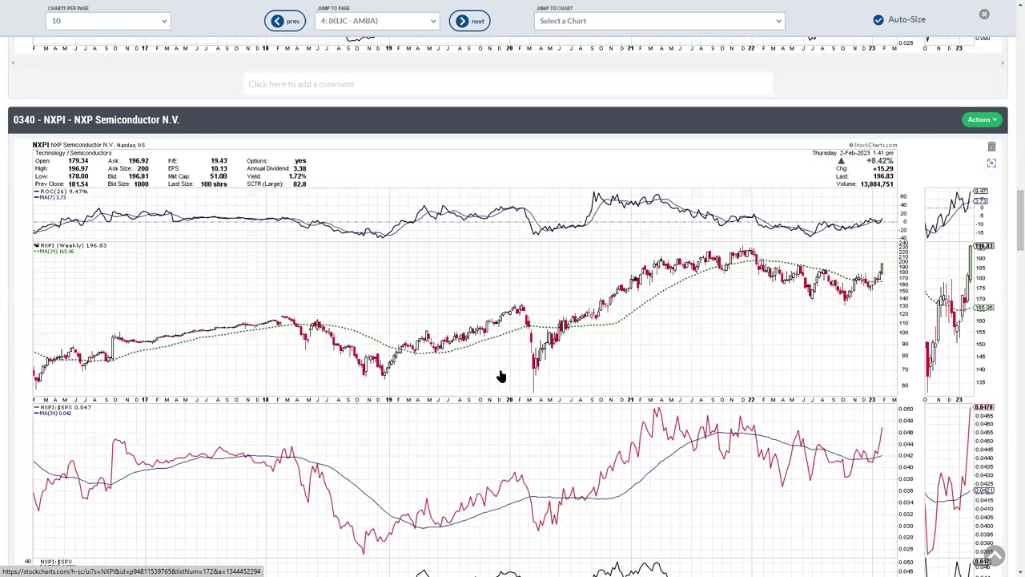
scroll(497, 382, down, 1)
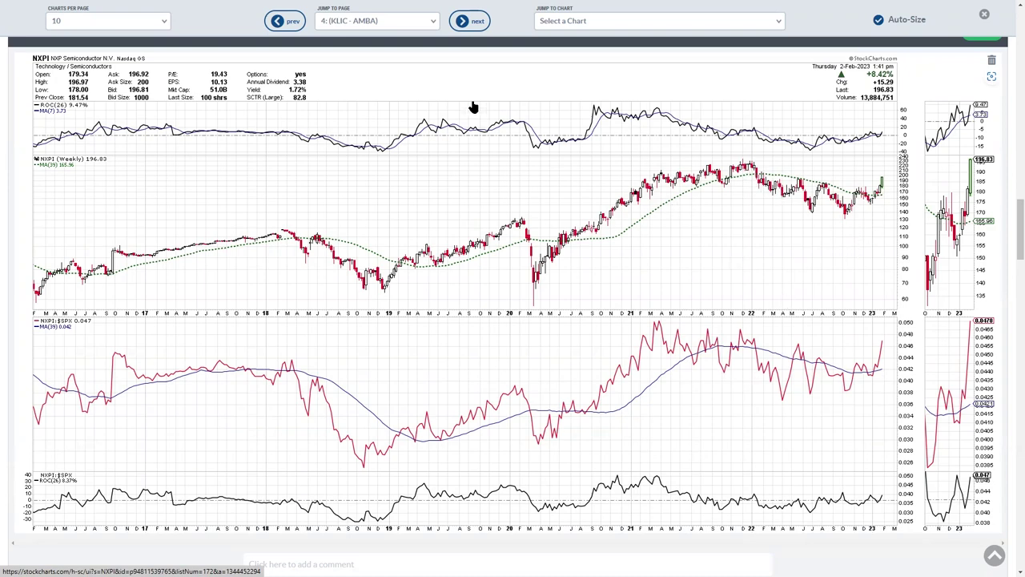
Go to chart page 5 (MPWR - TXN) and bring the full MPWR weekly chart into view for review
click(389, 21)
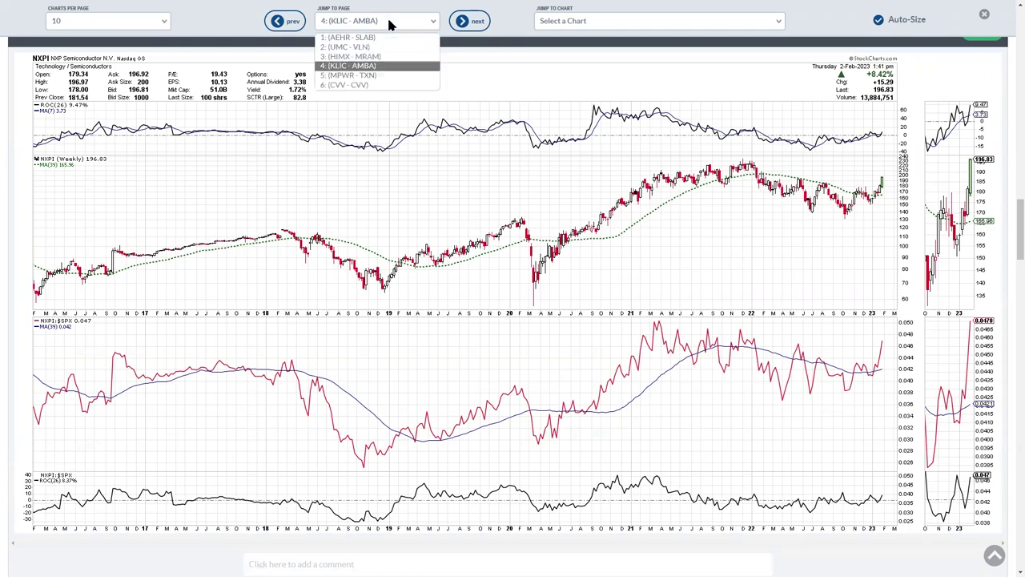
click(382, 74)
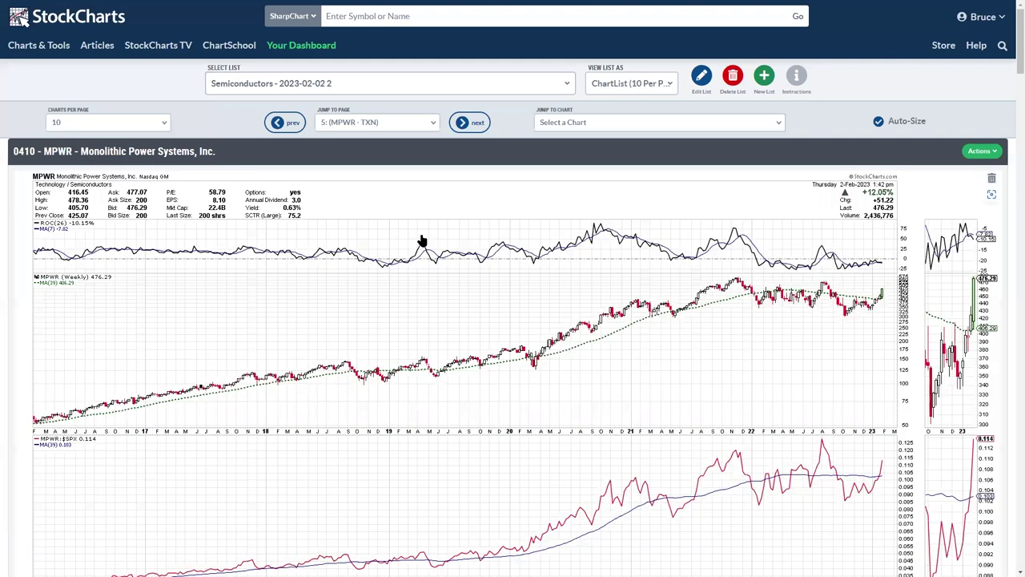
scroll(430, 247, down, 1)
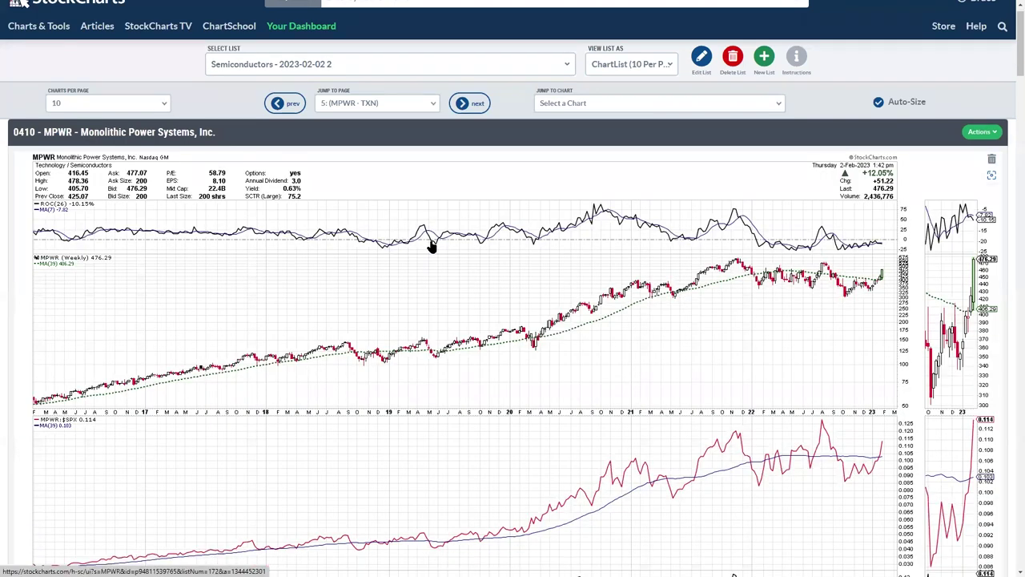
scroll(430, 246, down, 1)
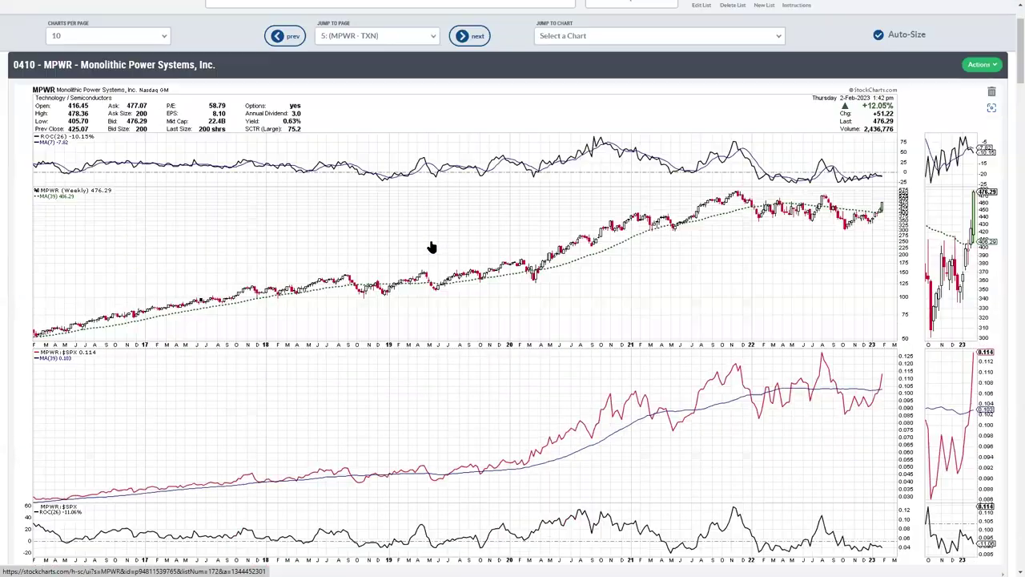